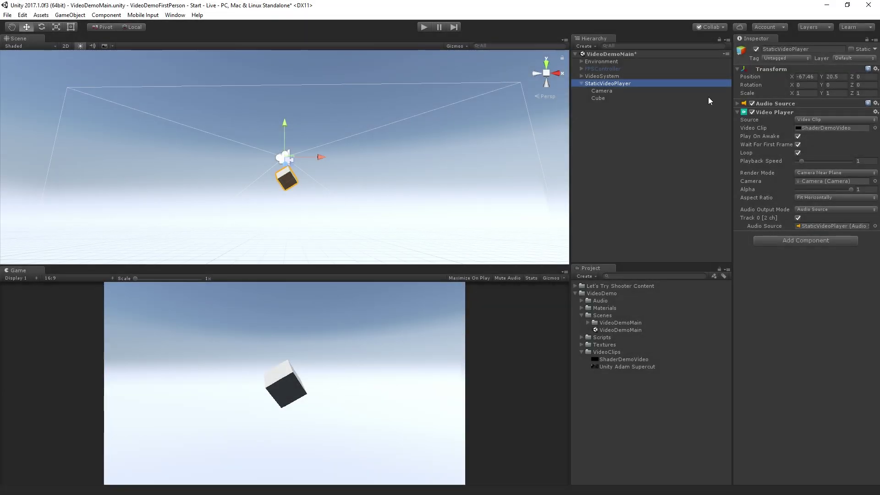
- Deactivate StaticVideoPlayer, activate FPSController, and select the expanded VideoSystem object
click(755, 50)
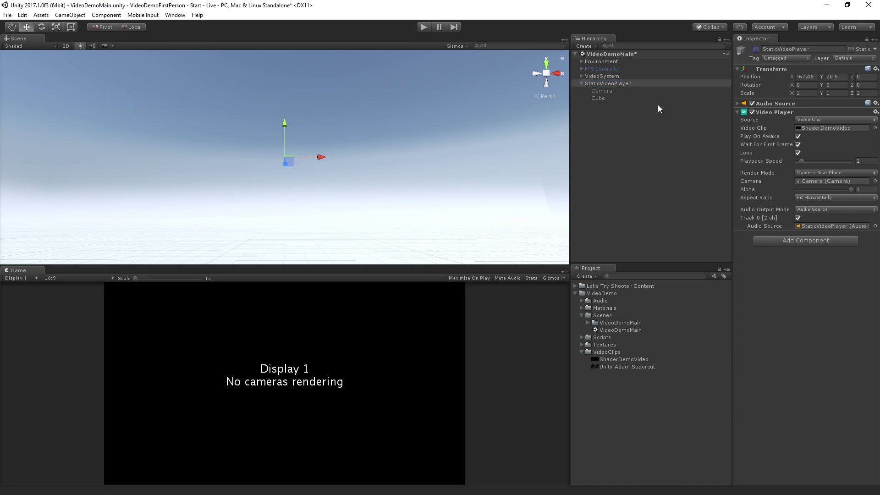
click(600, 69)
click(756, 49)
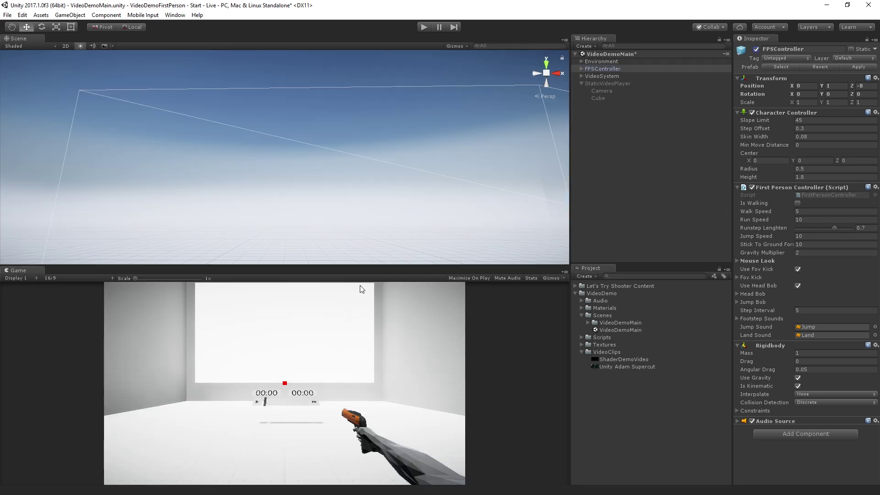
click(580, 76)
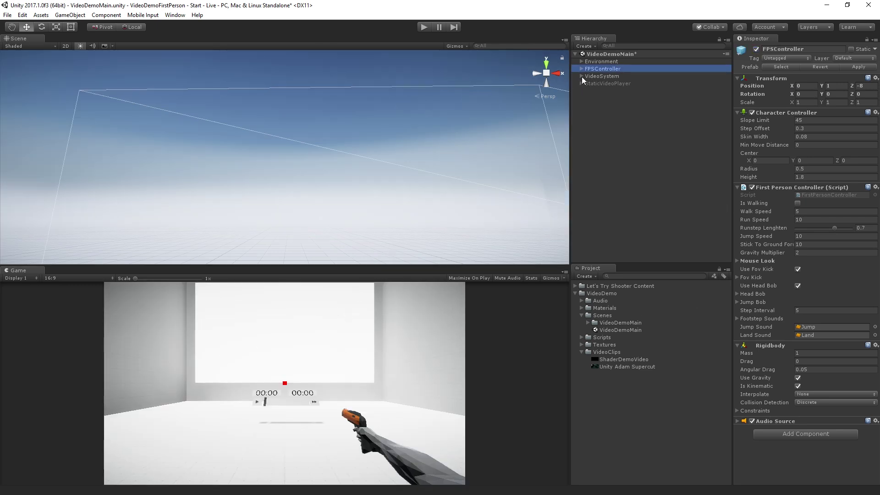
click(596, 76)
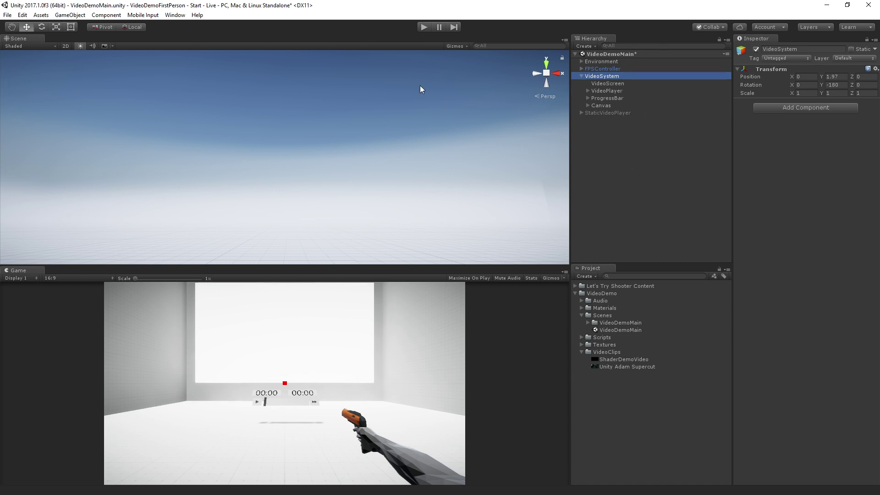
- Frame and orbit around VideoScreen, then expand its VideoMaterial to inspect the emissive Standard shader
click(619, 84)
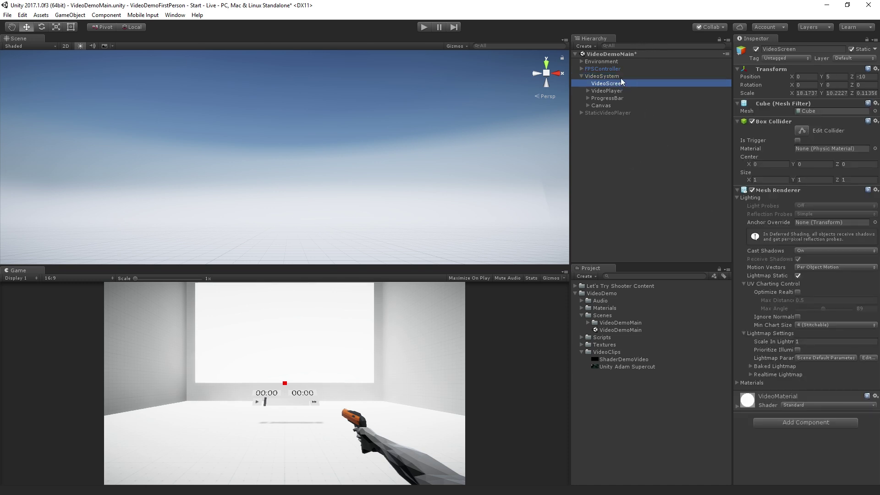
key(f)
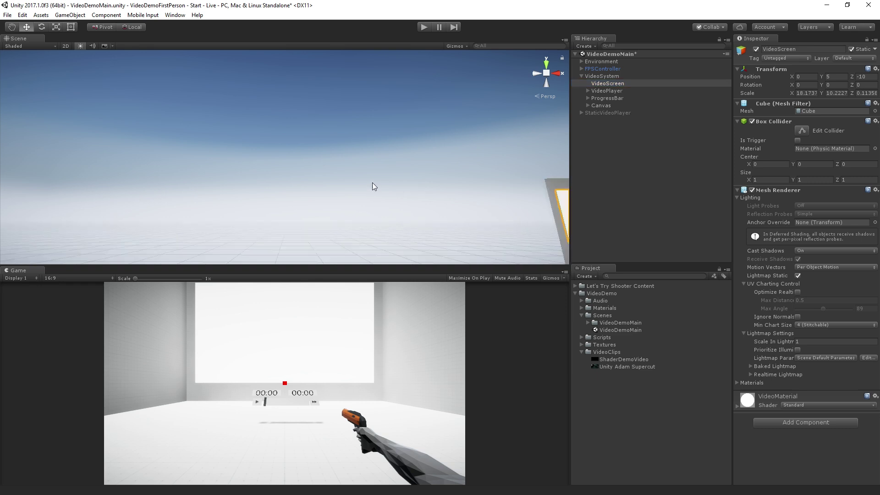
alt+drag(339, 128, 563, 219)
click(802, 394)
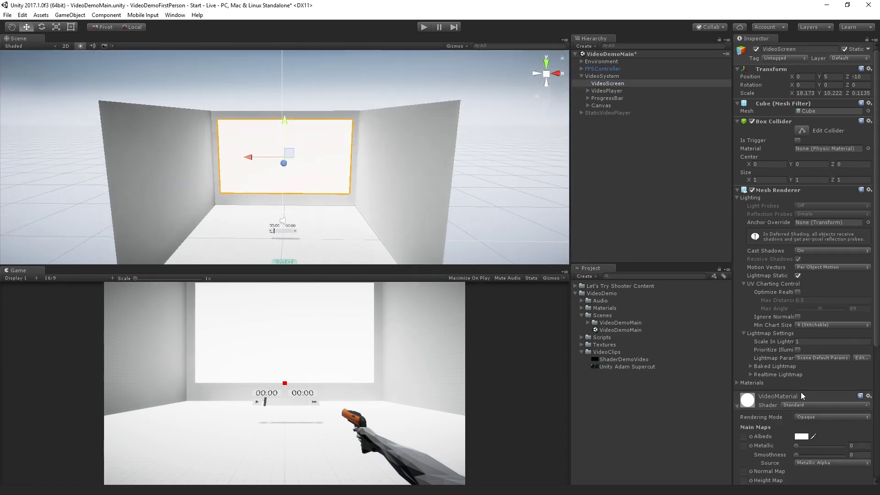
scroll(800, 393, down, 5)
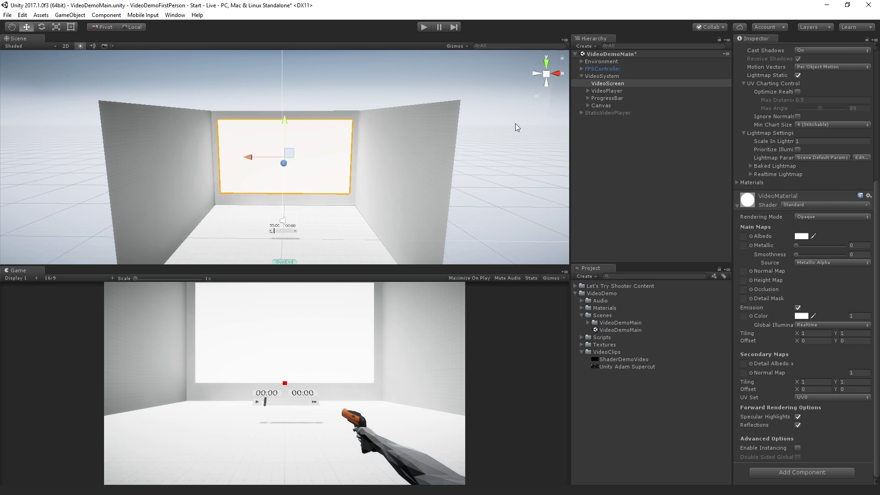
click(625, 90)
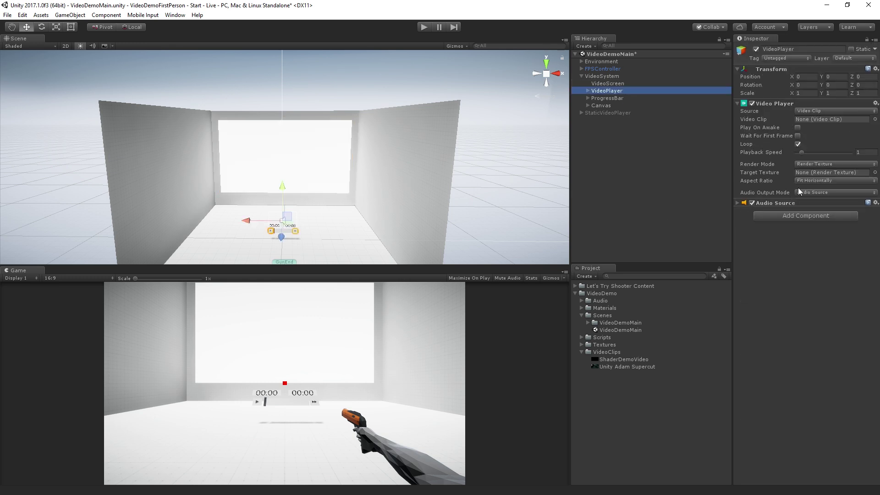
- Set the Video Player's Render Mode to Material Override, keeping _MainTex as the Material Property
click(812, 164)
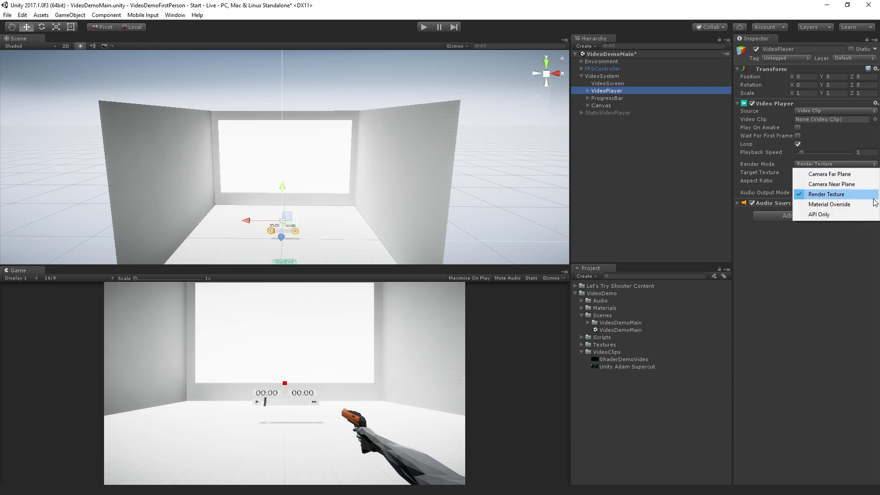
click(621, 91)
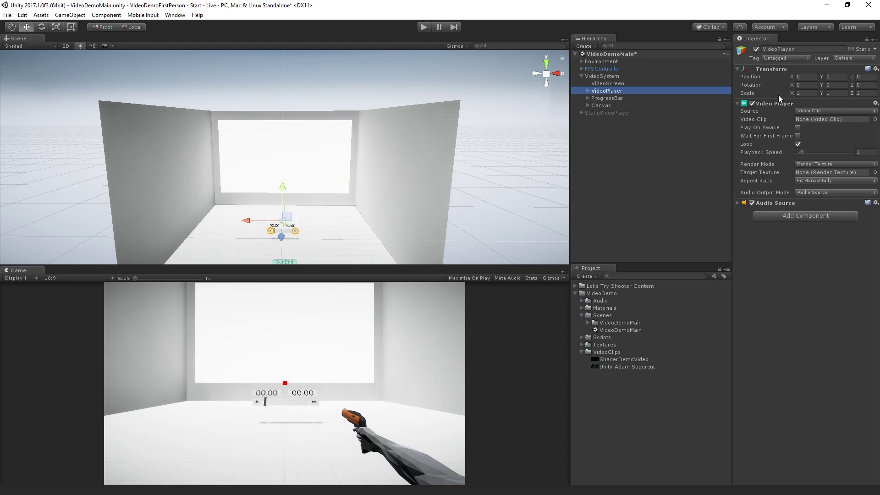
click(774, 203)
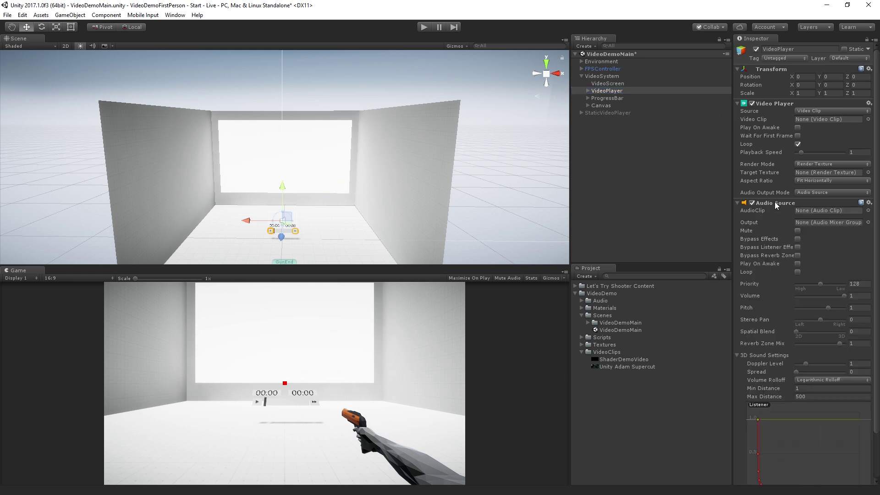
click(774, 202)
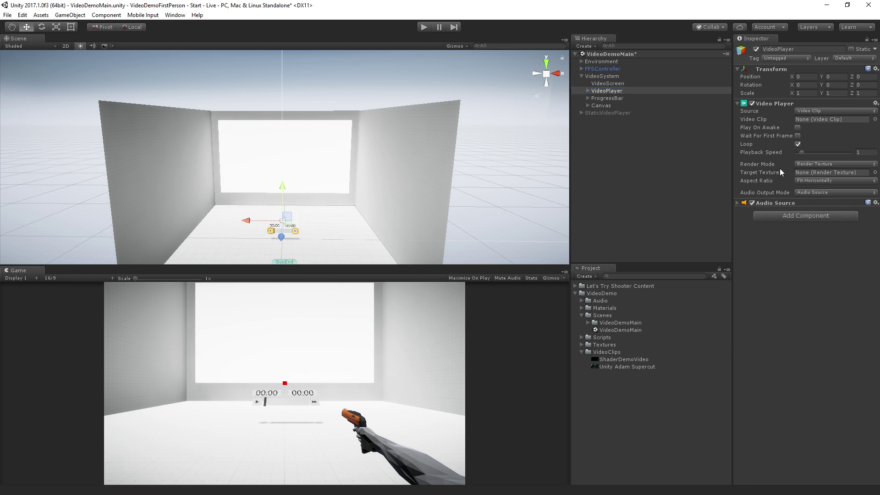
click(768, 165)
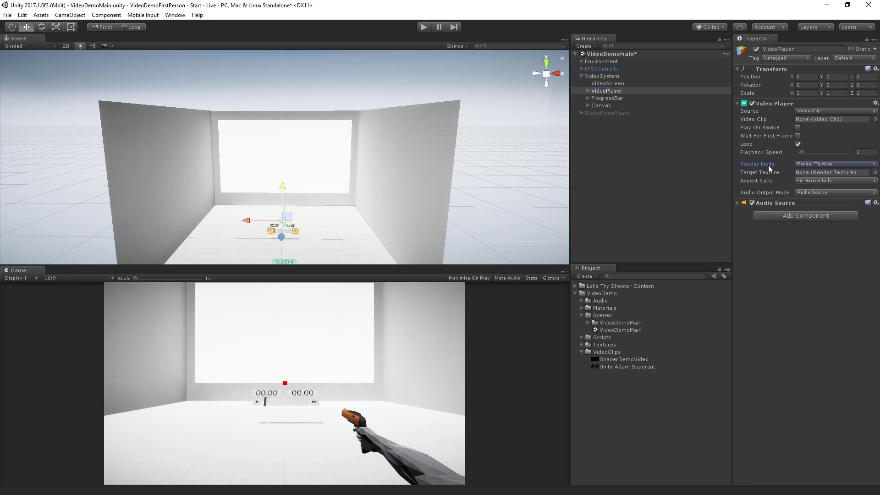
click(826, 164)
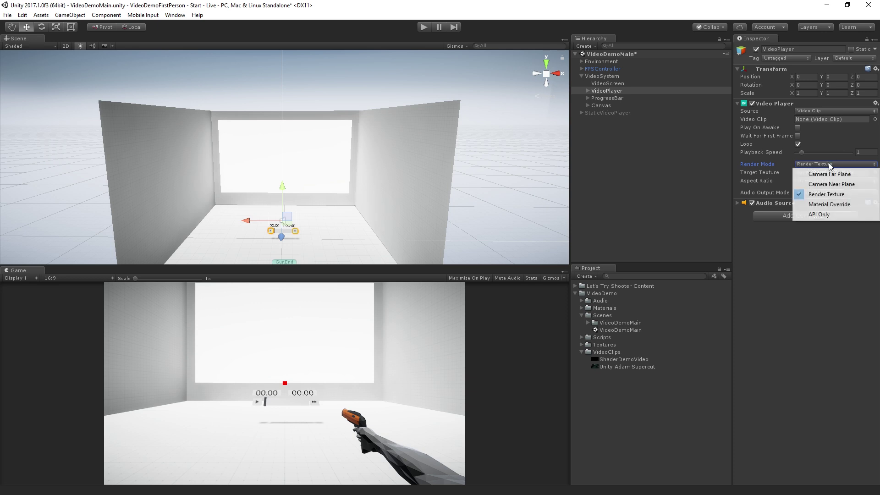
click(834, 204)
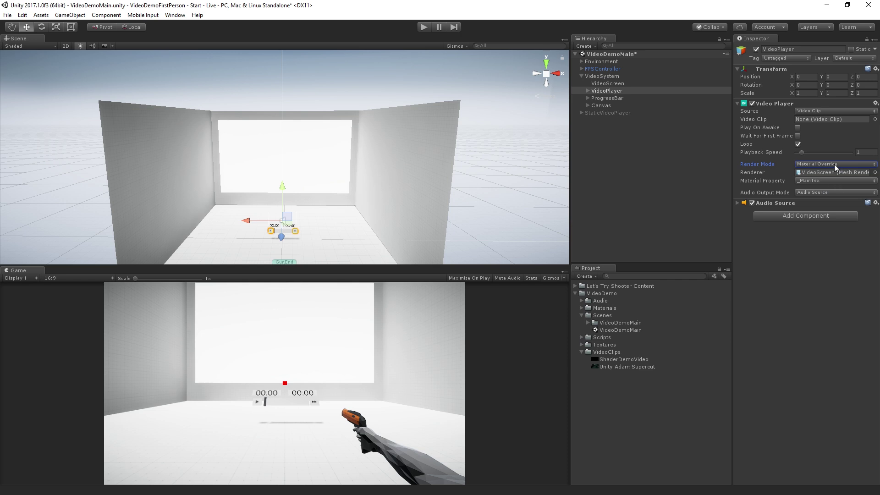
click(770, 181)
click(812, 181)
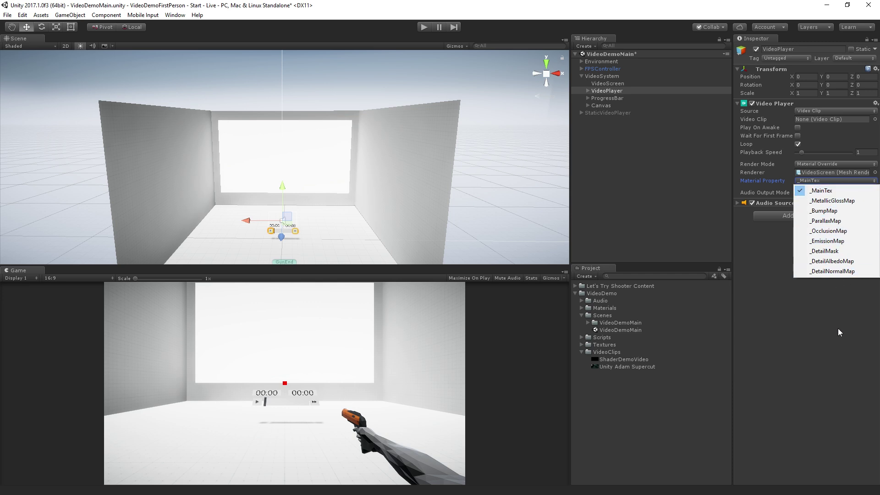
click(841, 191)
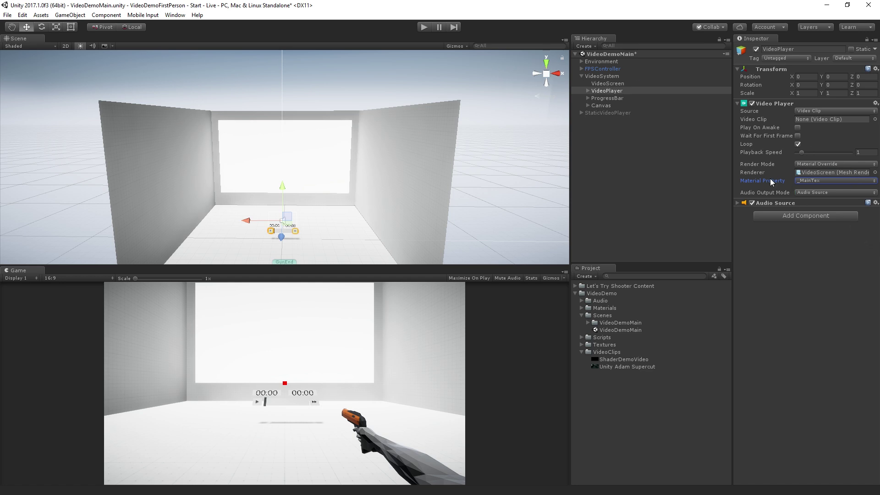
- Confirm VideoScreen as renderer, enable Play On Awake, and assign the Unity Adam Supercut clip
click(752, 172)
click(621, 88)
click(827, 172)
click(797, 128)
drag(636, 369, 825, 119)
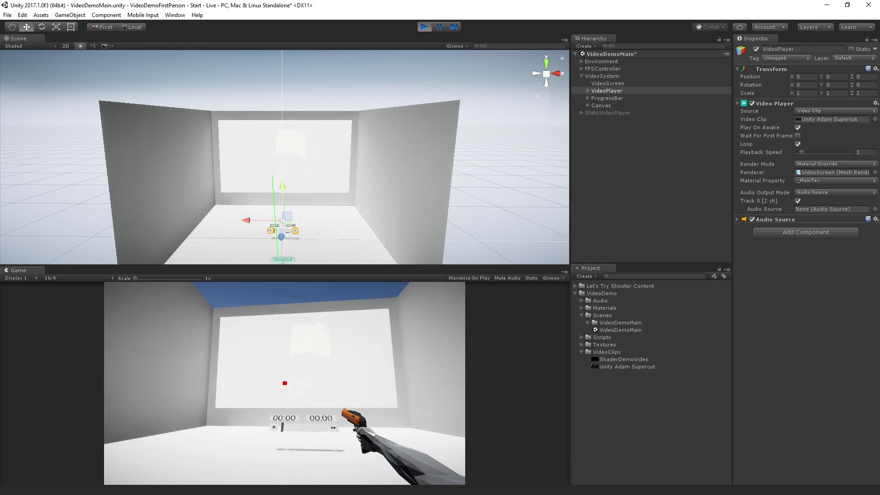
- Stop Play mode after the clip shows faintly on the room's screen
key(ctrl+p)
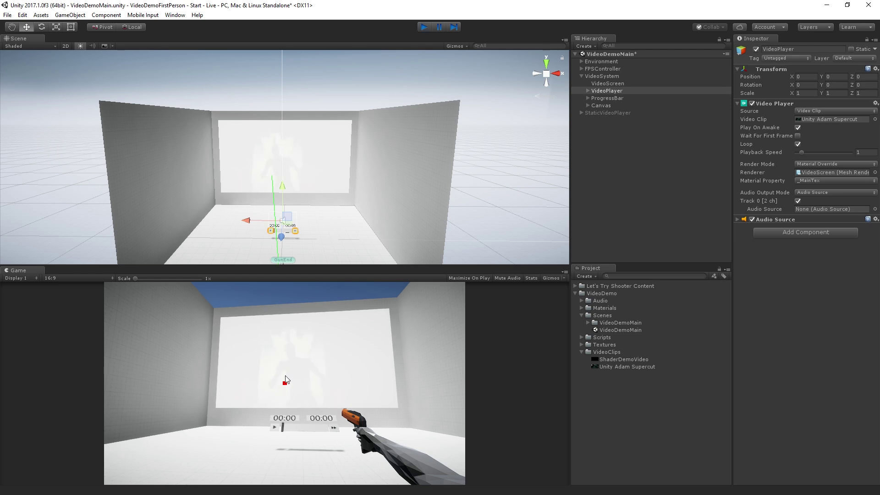
- Turn off Emission on the VideoScreen's VideoMaterial
click(623, 83)
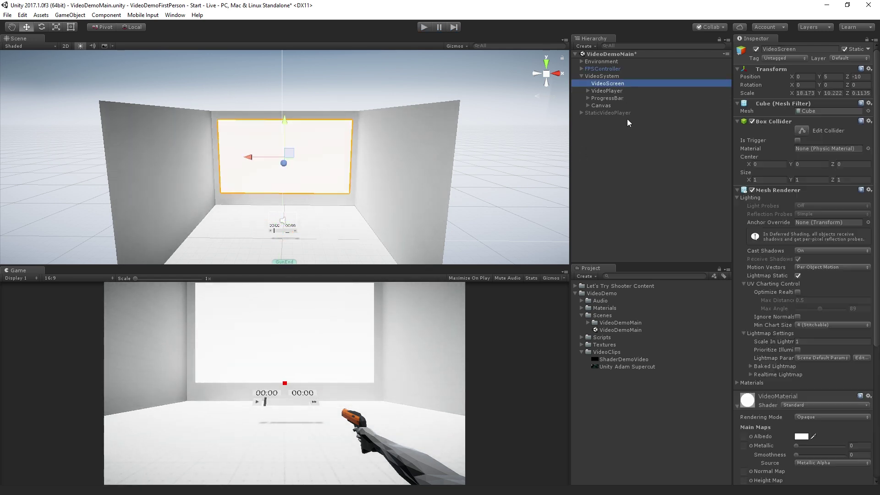
scroll(806, 330, down, 5)
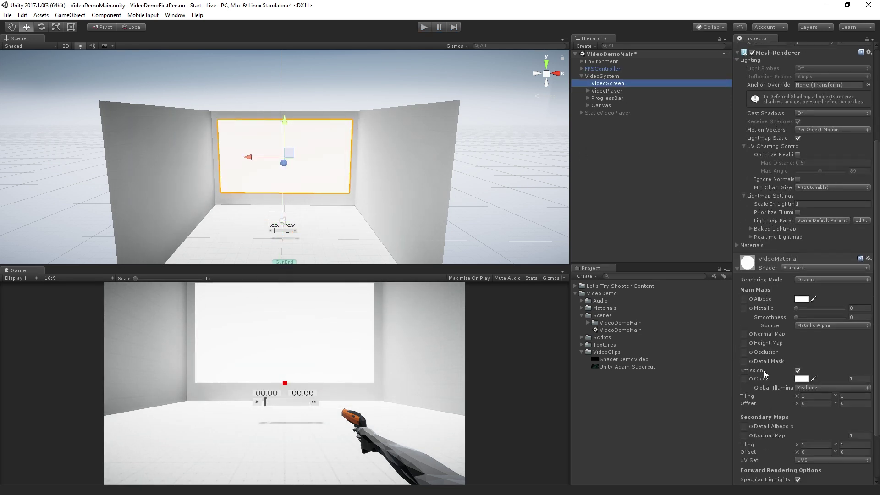
click(798, 371)
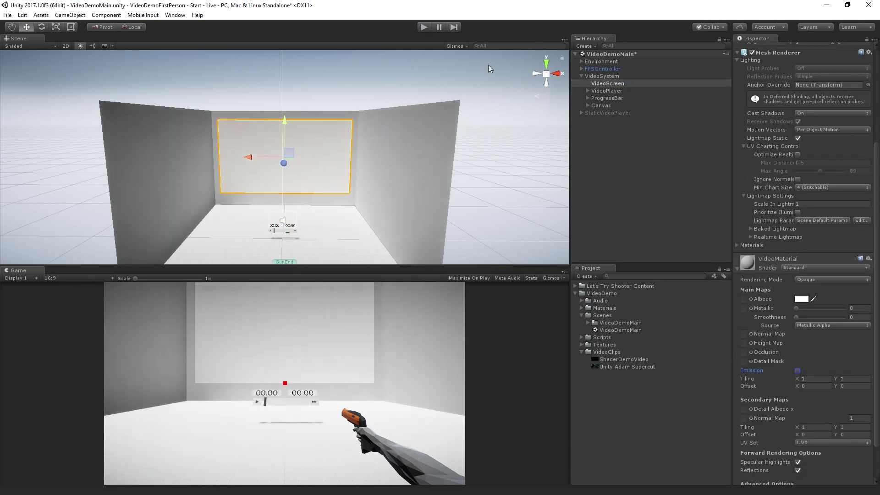
- Run the scene, walk the player toward the screen to watch the video, then stop
click(425, 27)
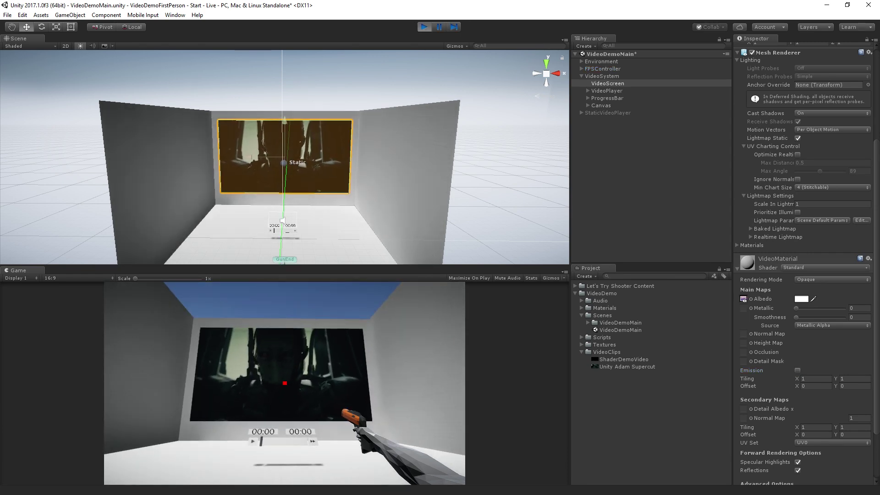
key(Escape)
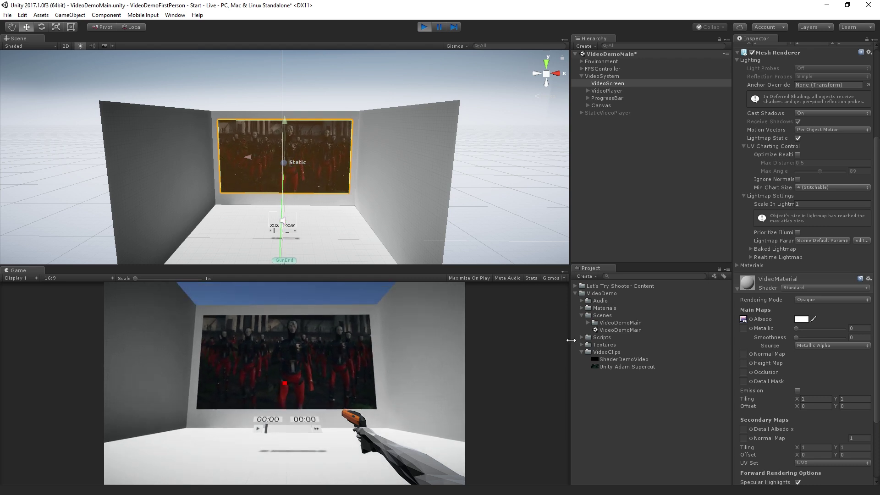
key(w)
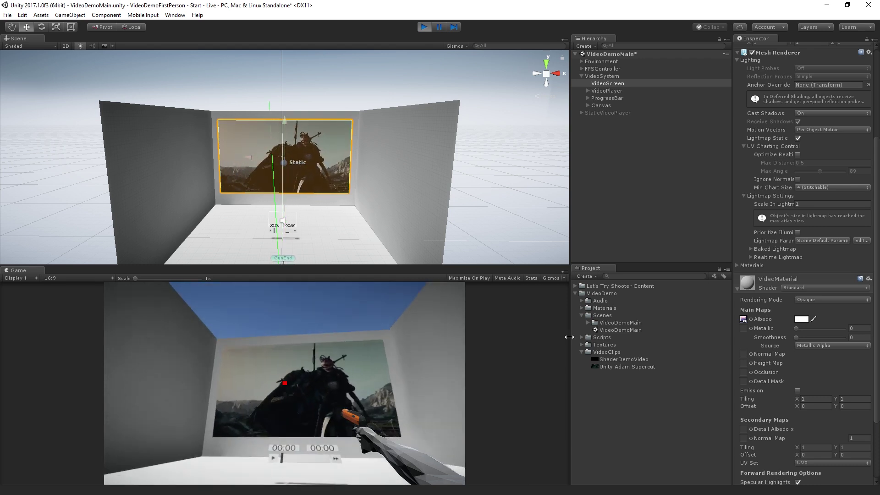
key(ctrl+p)
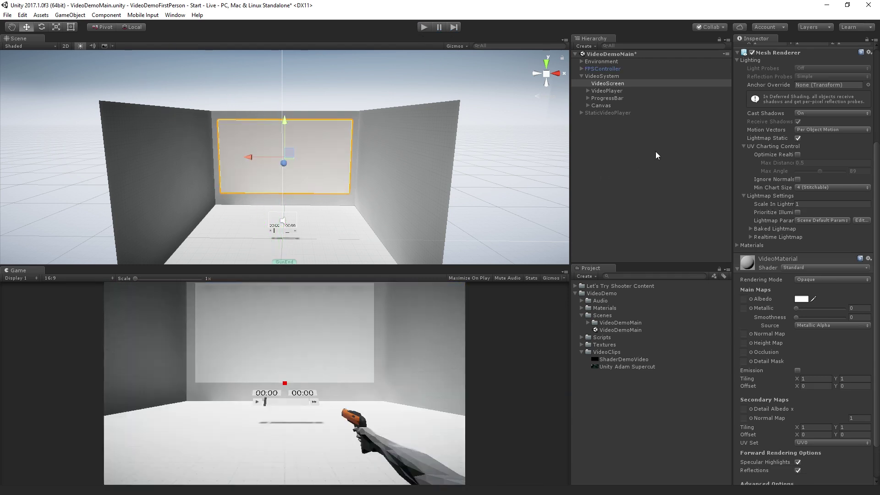
- Re-enable Emission on the VideoScreen's VideoMaterial so the screen glows bright white
click(606, 91)
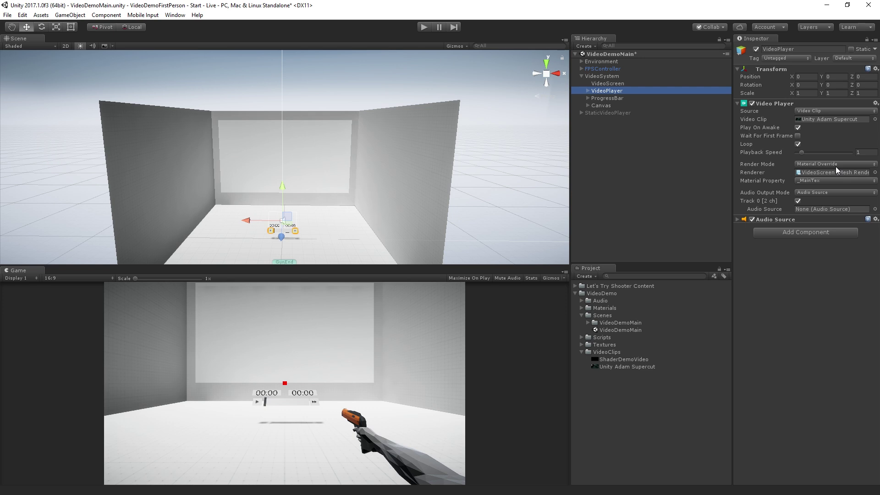
click(628, 78)
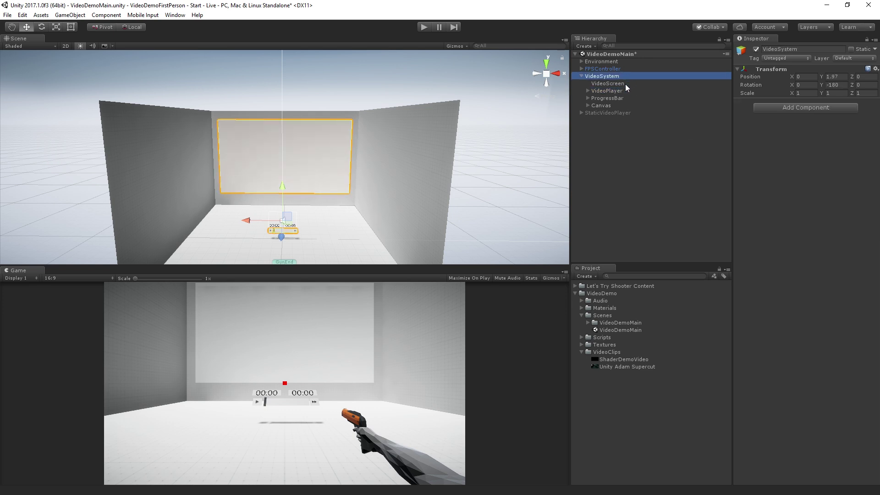
click(625, 84)
scroll(765, 358, down, 5)
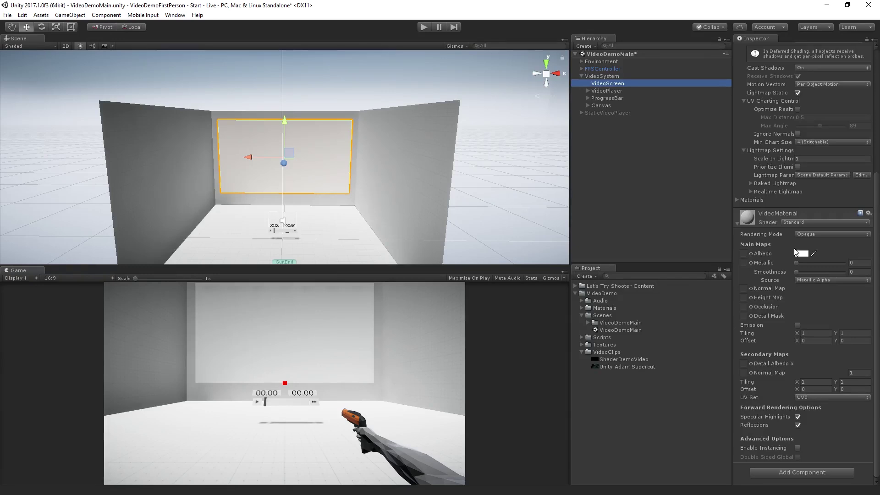
click(797, 325)
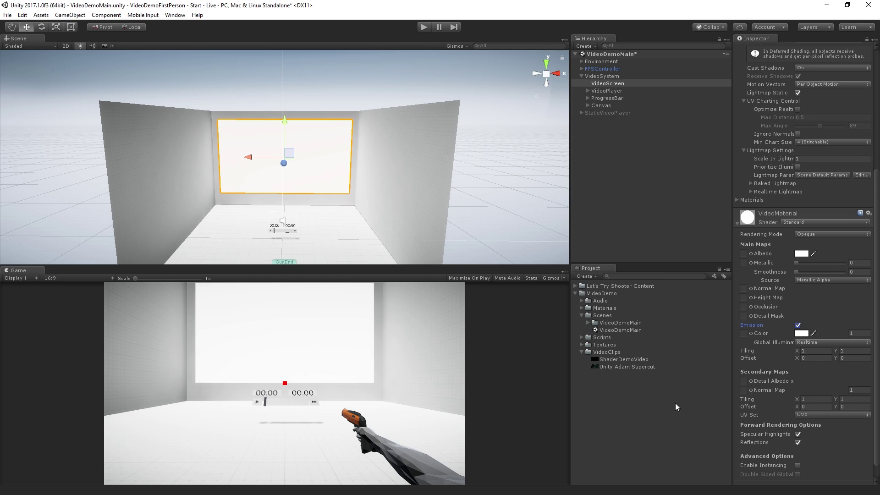
- Create a 256x256 Render Texture called VideoMaterialTexture inside the Textures folder
click(582, 345)
click(605, 352)
click(605, 344)
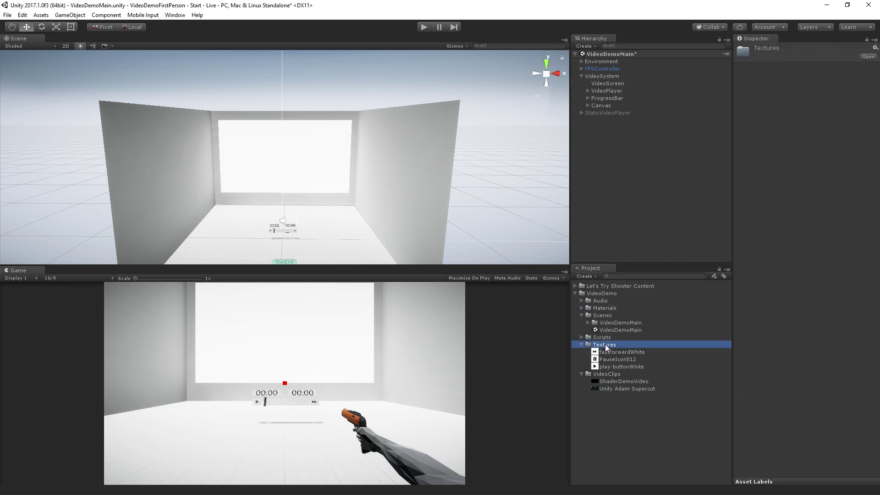
right_click(605, 347)
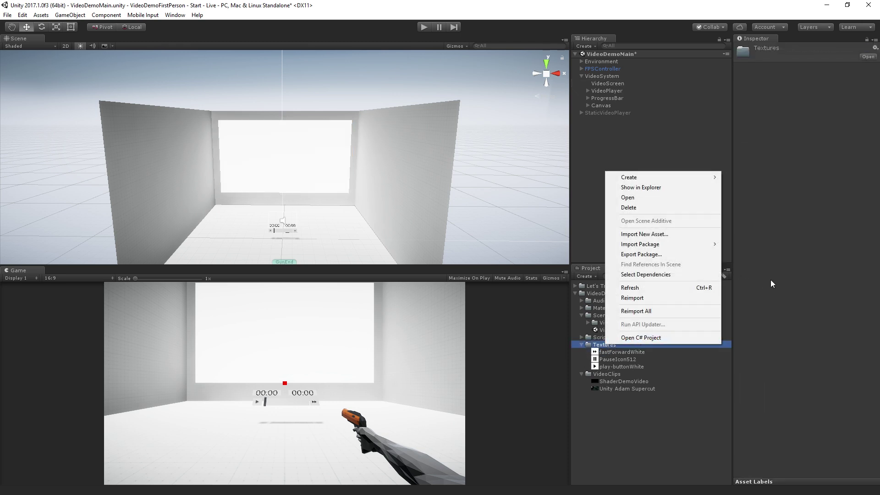
mouse_move(703, 175)
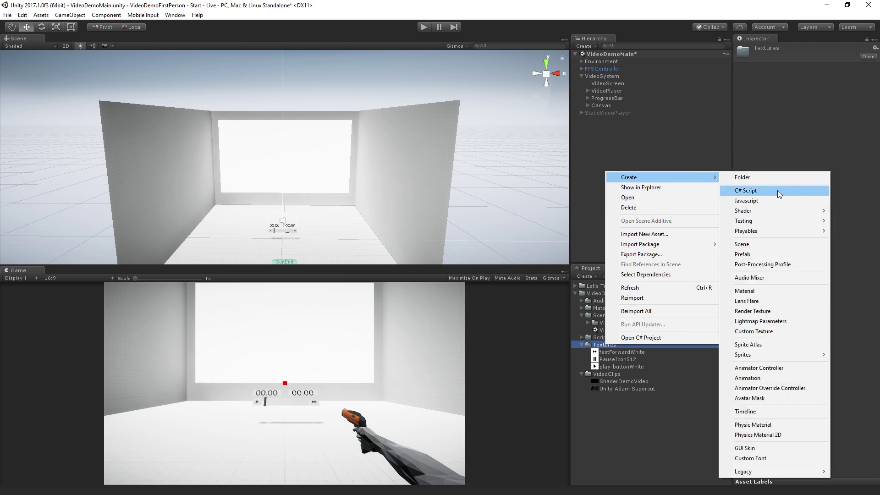
click(800, 311)
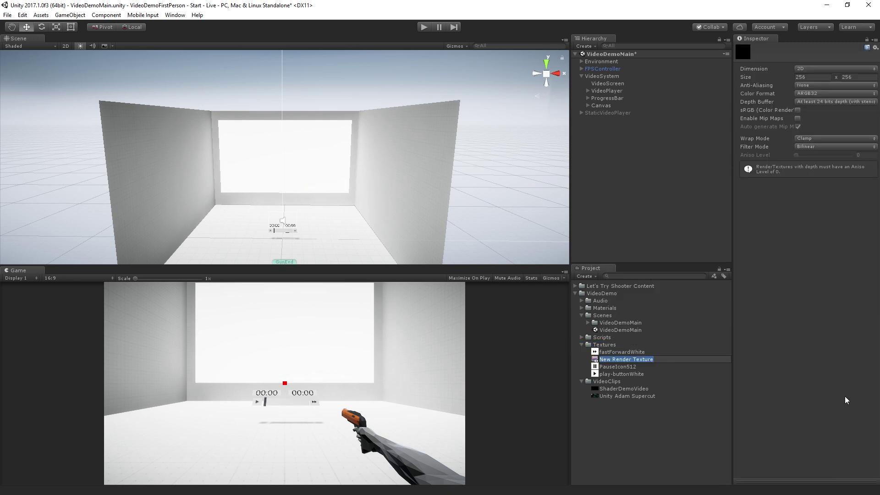
text(VideoMaterialTexture)
key(Return)
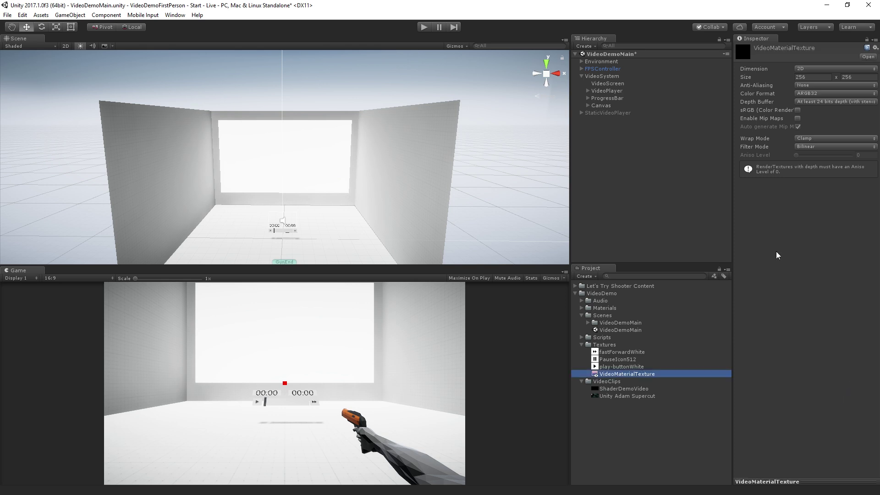
- Switch VideoPlayer's Render Mode to Render Texture with VideoMaterialTexture as the Target Texture
click(610, 91)
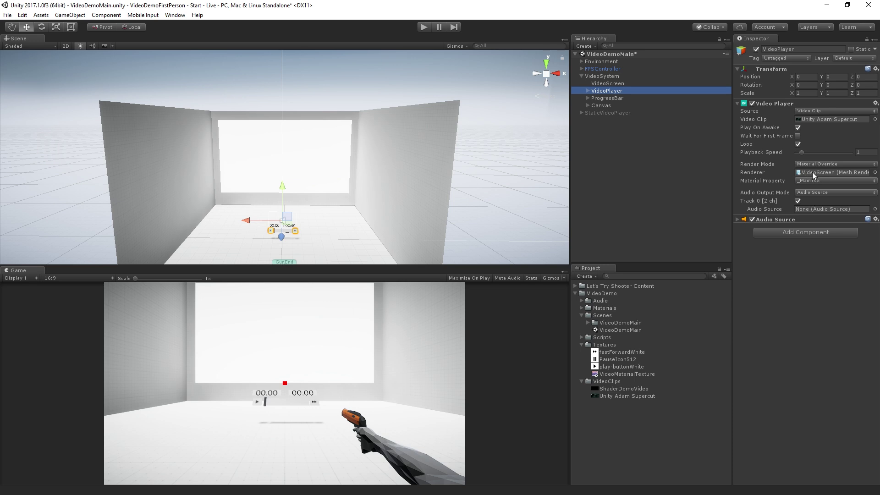
click(827, 164)
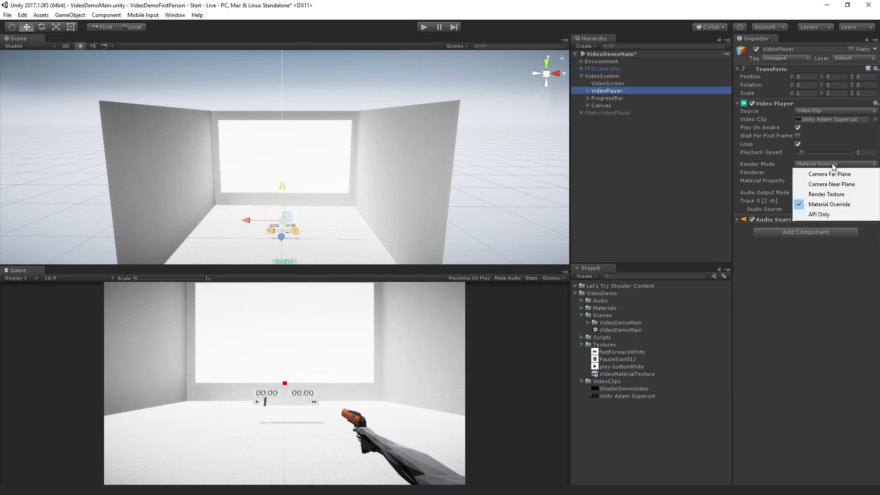
click(823, 191)
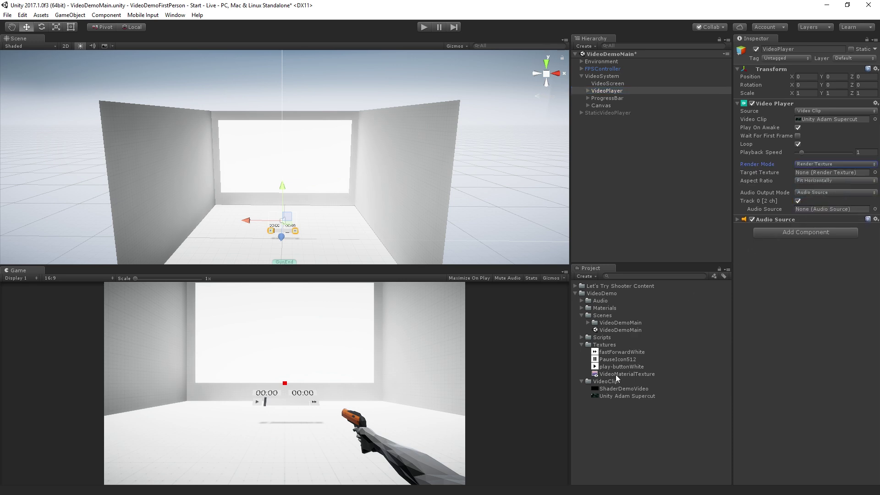
drag(615, 375, 827, 176)
click(639, 82)
- Assign VideoMaterialTexture to the VideoMaterial's Albedo and Emission Color slots
scroll(810, 261, down, 5)
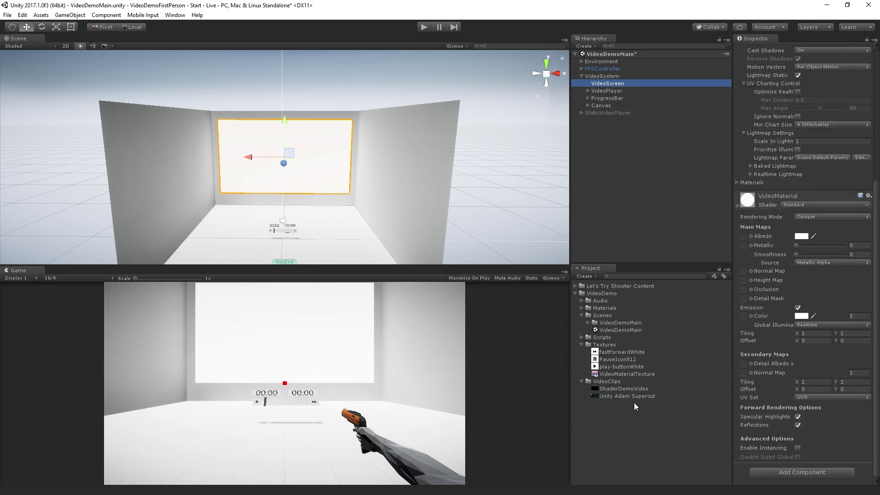
drag(622, 374, 742, 237)
drag(634, 373, 743, 317)
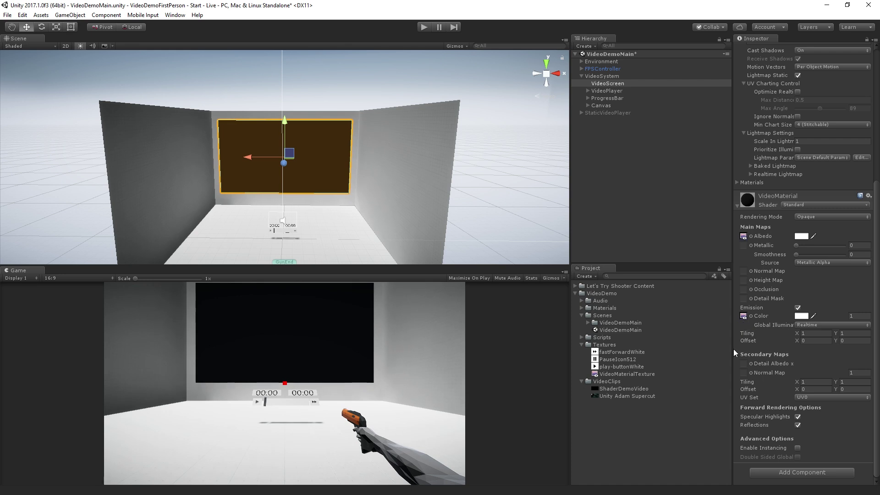
- Test the scene in Play mode, stop it, and select the VideoMaterialTexture asset
click(424, 27)
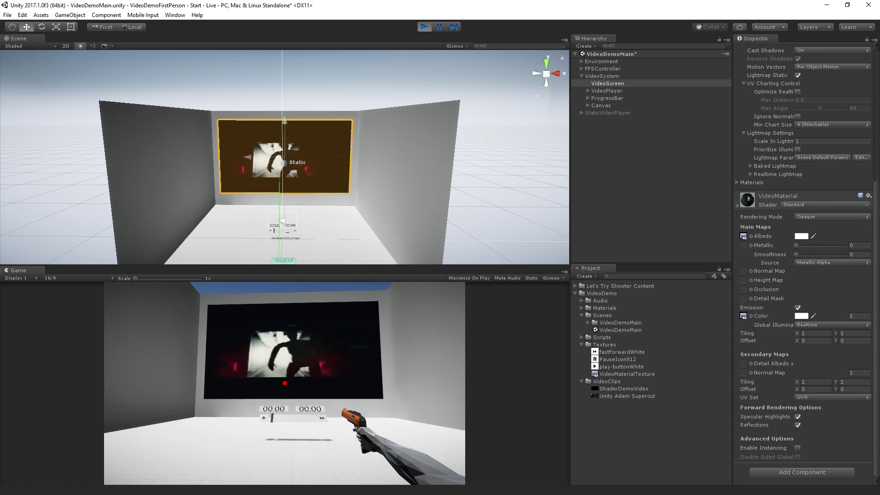
key(ctrl+p)
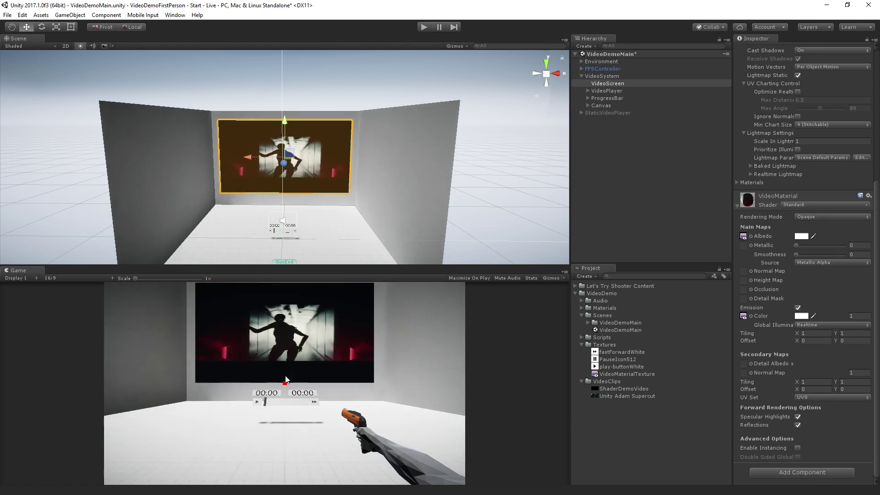
click(644, 374)
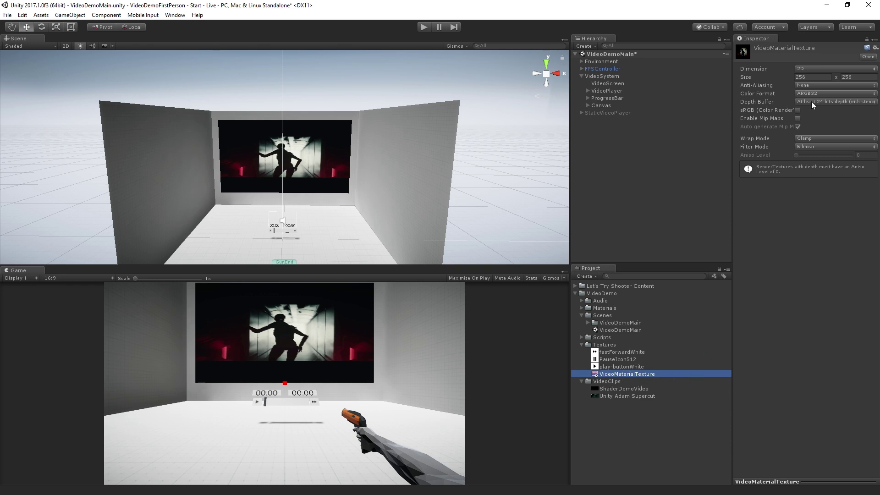
- Resize VideoMaterialTexture to 1920 x 1080 and set its Depth Buffer to No depth buffer
click(823, 78)
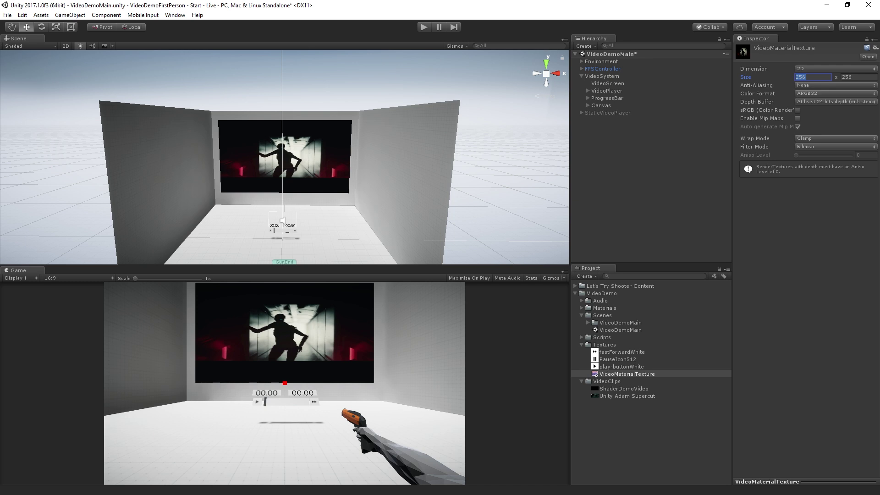
text(1920)
key(Tab)
text(10)
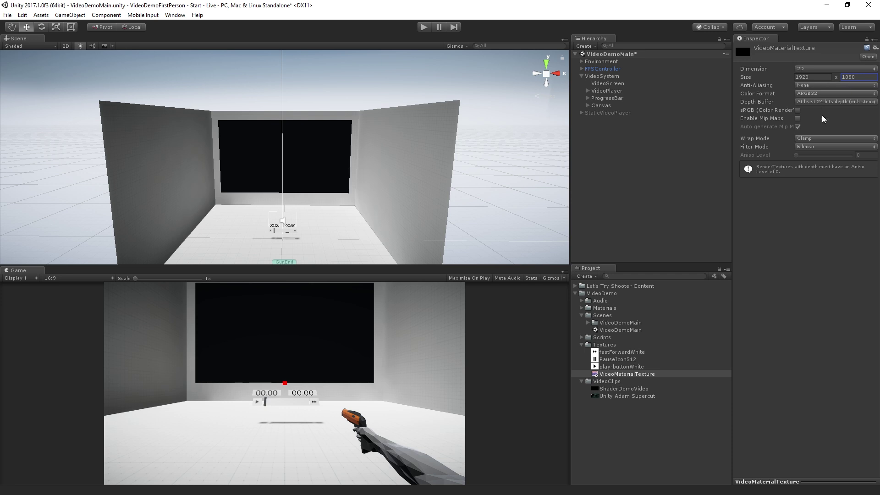
click(825, 103)
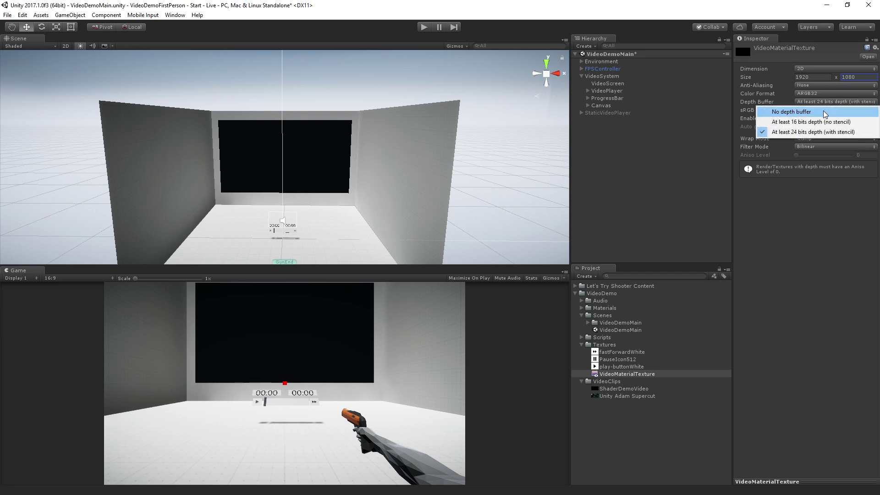
click(826, 110)
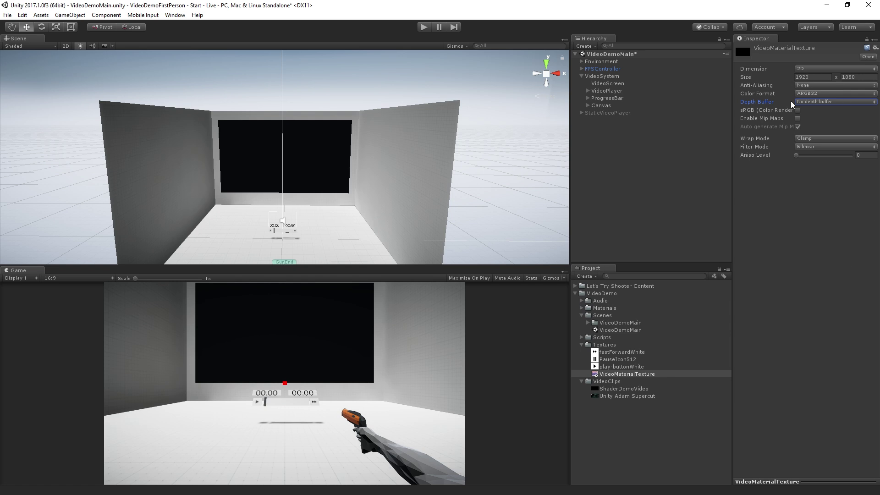
click(817, 225)
- Run the scene to watch the sharp video on the wall screen, then stop Play mode
click(423, 28)
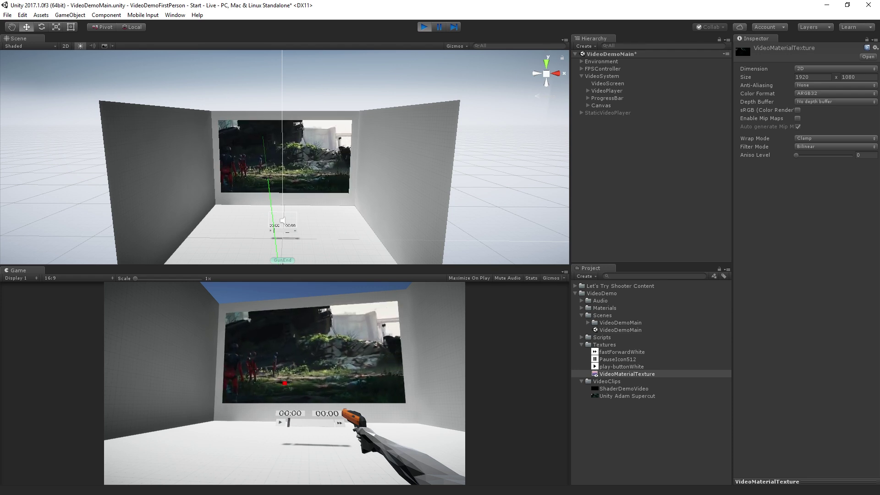
key(ctrl+p)
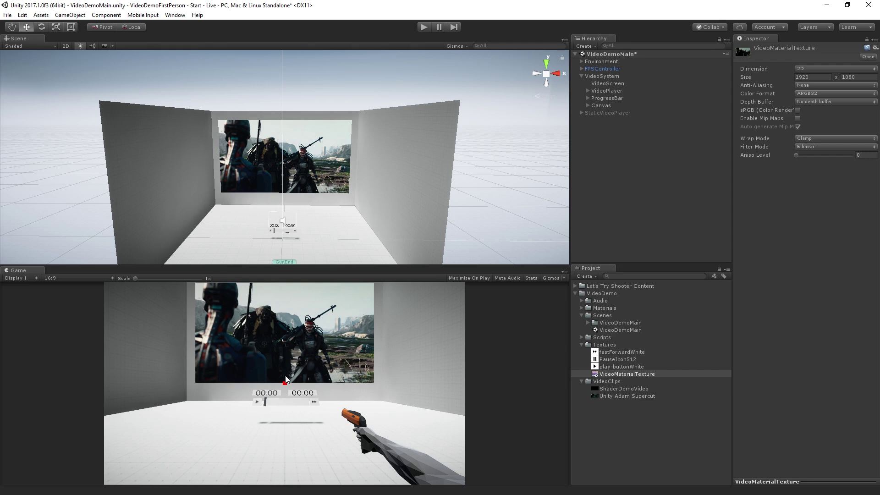
- Create a new sphere and lower it to height 4.43 in front of the screen
click(663, 154)
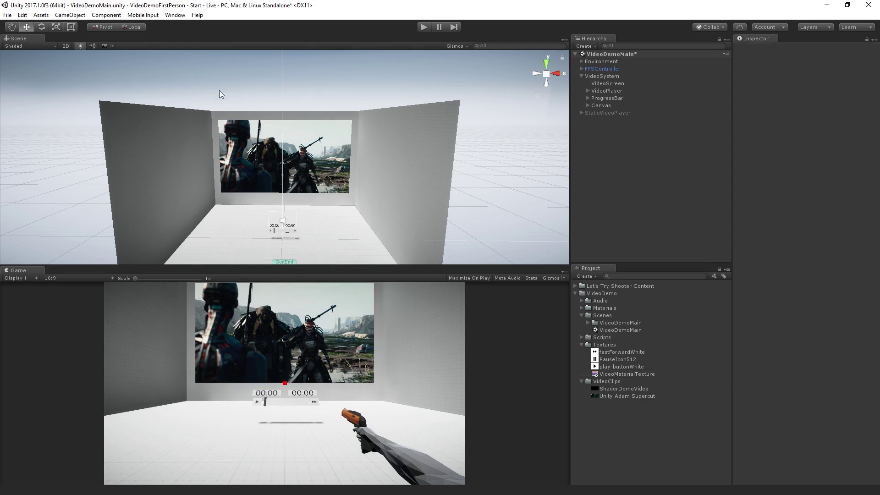
click(72, 14)
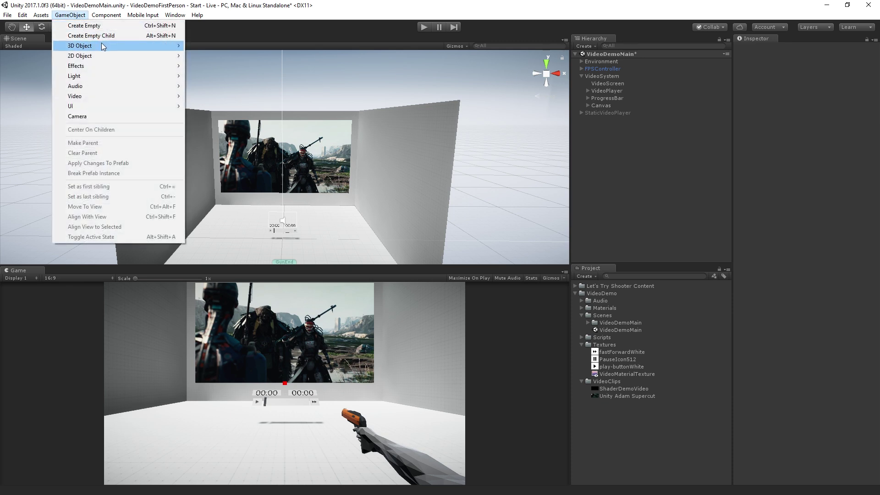
mouse_move(114, 46)
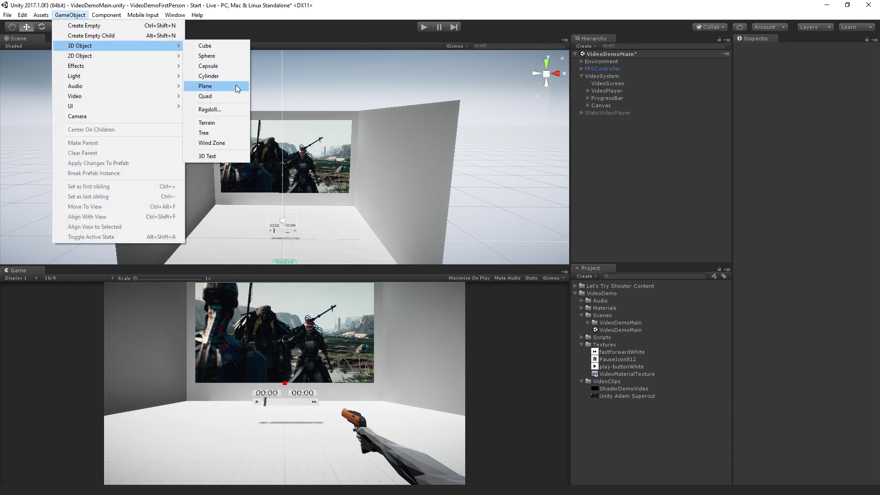
click(231, 60)
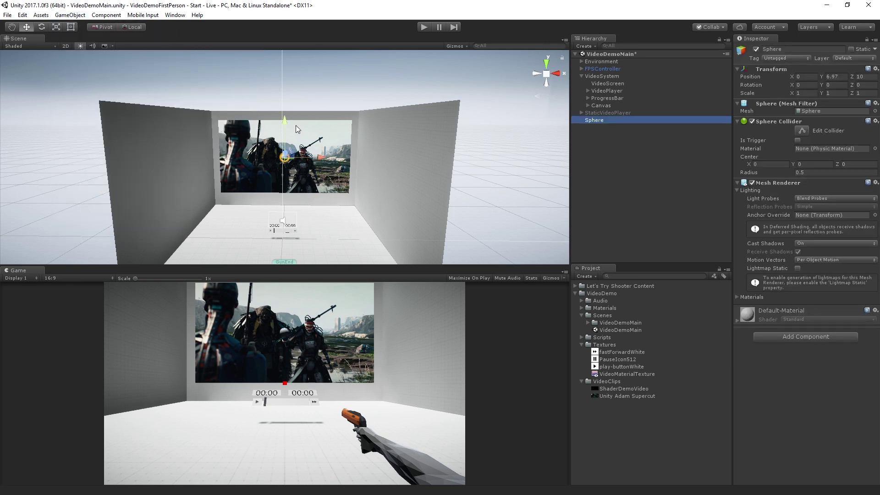
drag(284, 120, 285, 138)
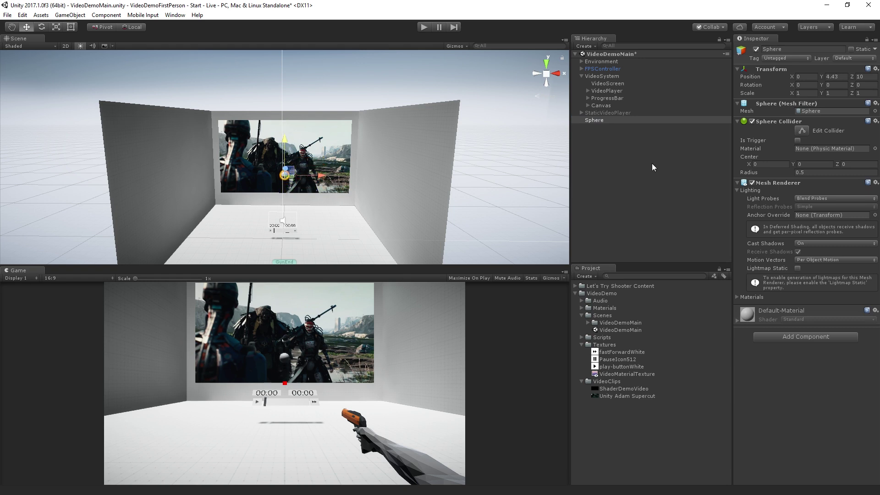
- Scale the sphere to 3, 3, 3 and apply VideoMaterial to it
click(803, 94)
text(3)
key(Tab)
text(3)
key(Tab)
text(3)
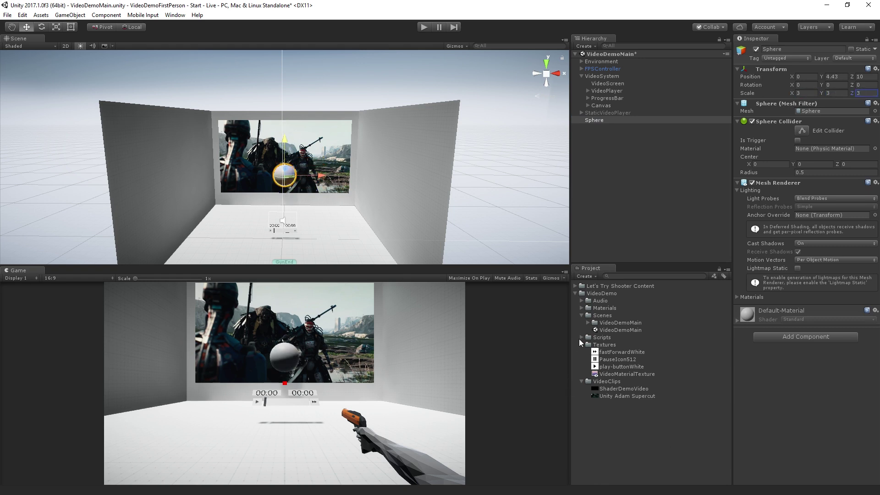
click(581, 308)
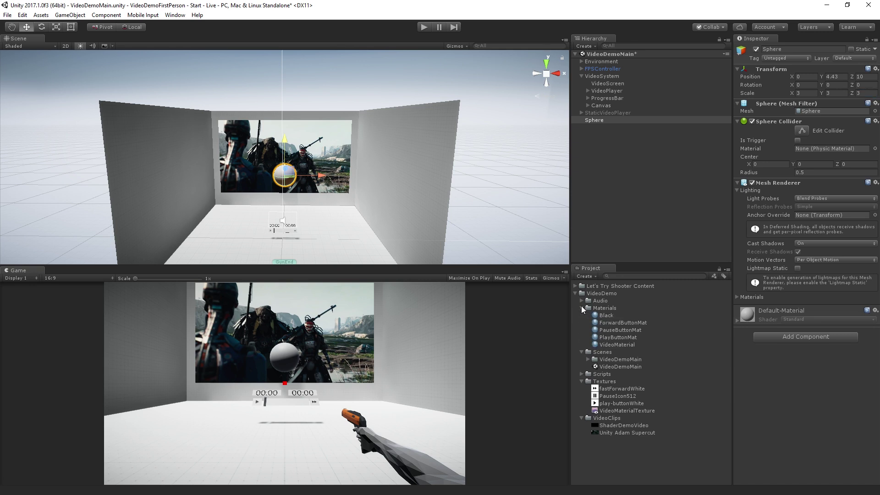
drag(633, 343, 603, 122)
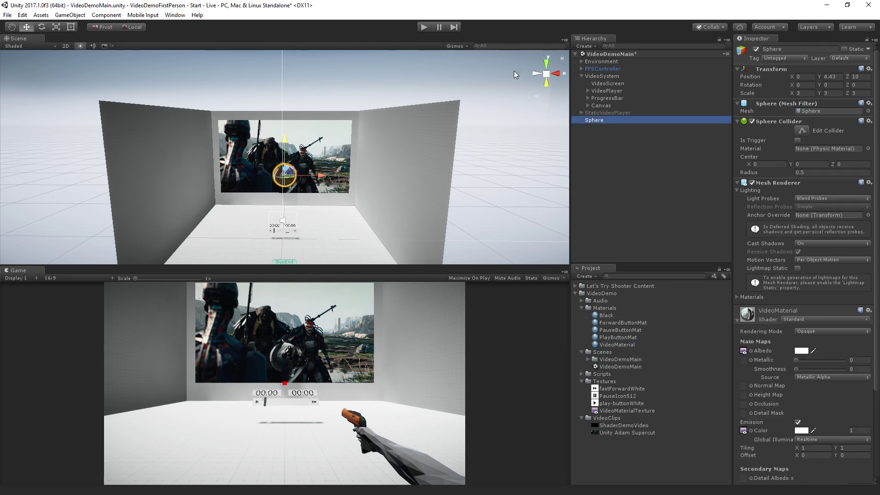
- Play the scene, walk up to the video-textured sphere and back, then stop playing
click(424, 27)
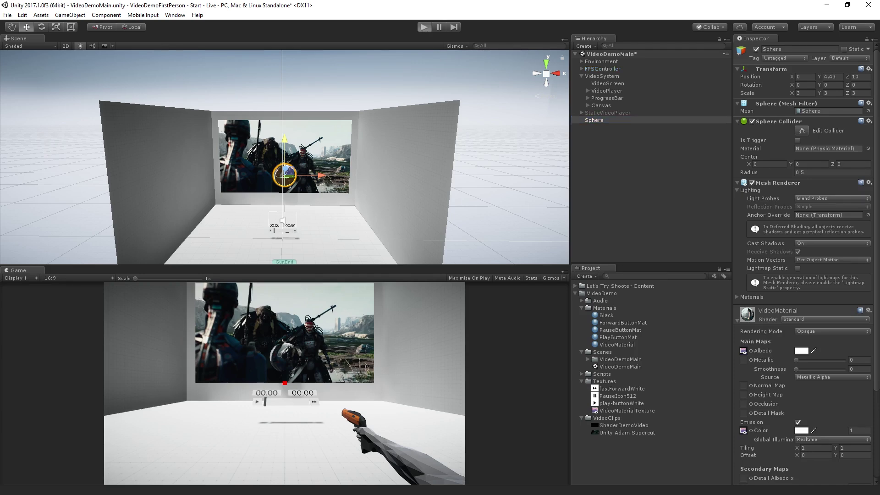
key(w)
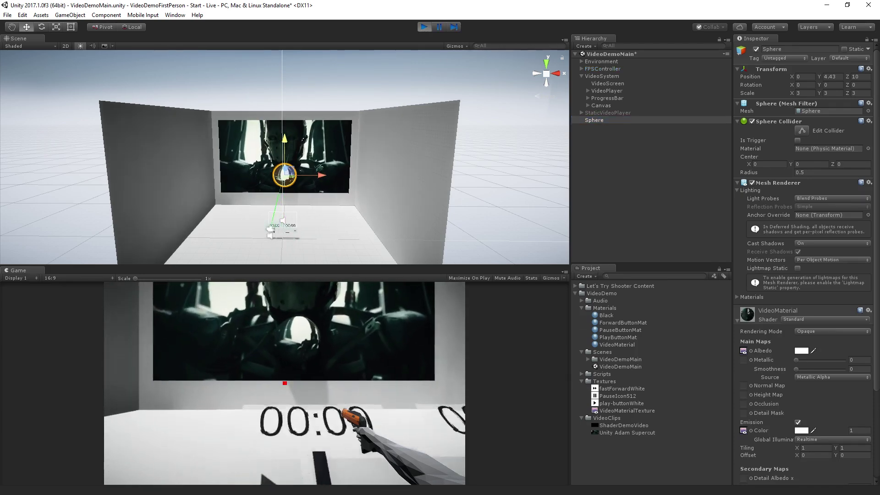
key(w)
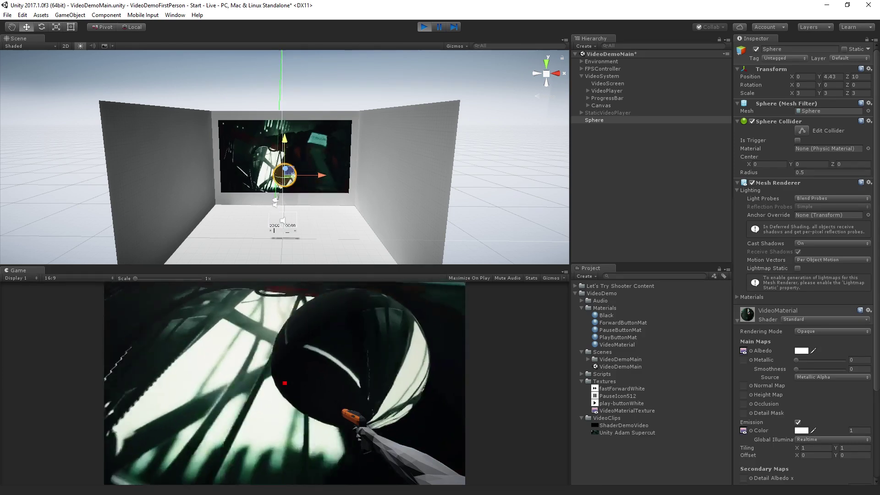
key(s)
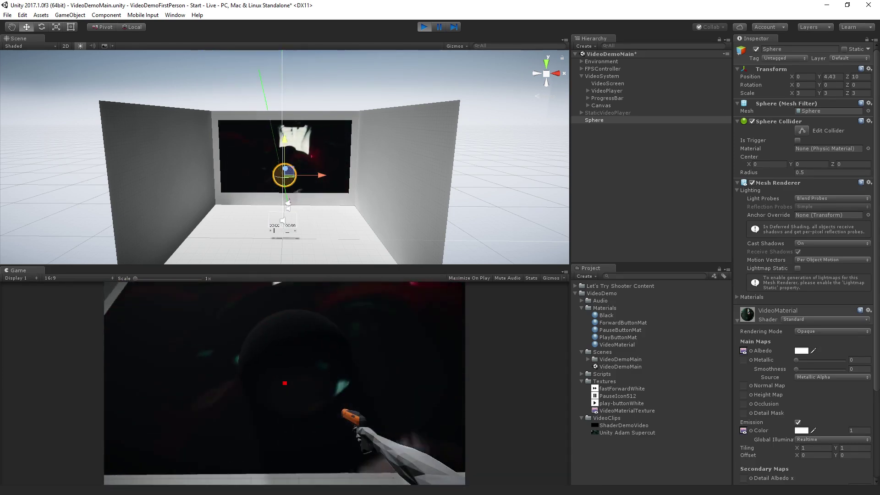
key(s)
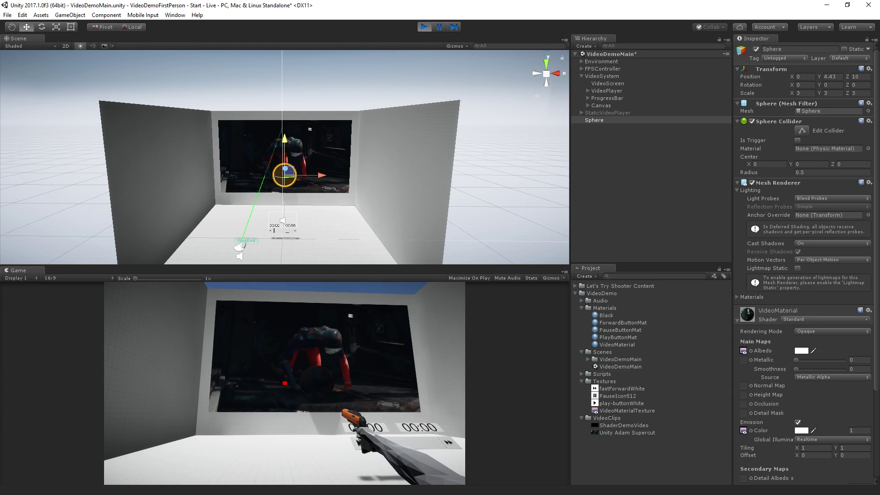
key(ctrl+p)
- Select the Sphere in the Hierarchy and delete it from the scene
click(625, 156)
click(612, 120)
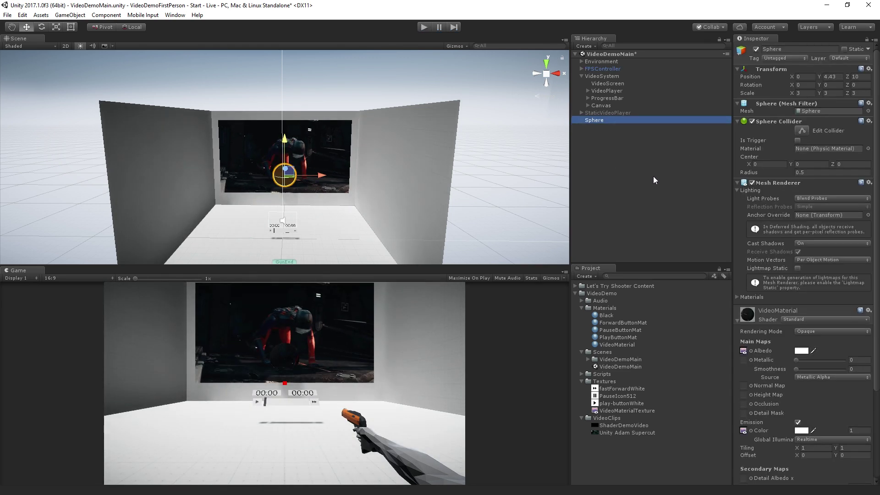
key(Delete)
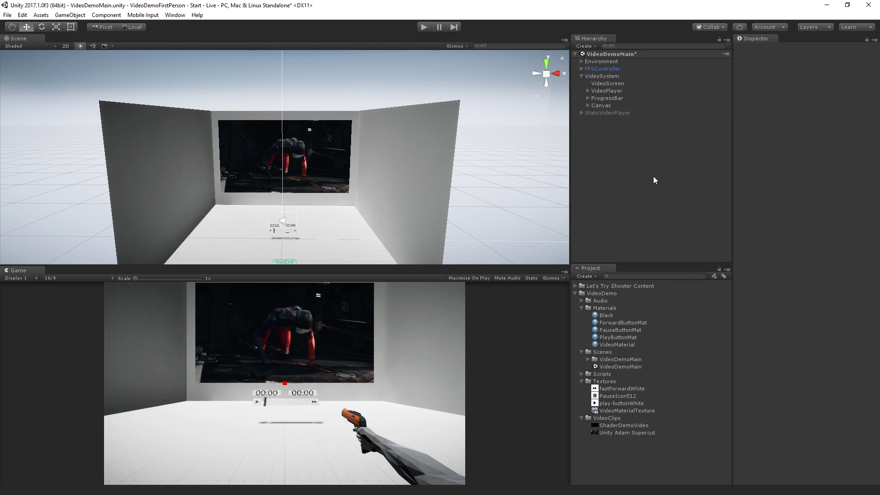